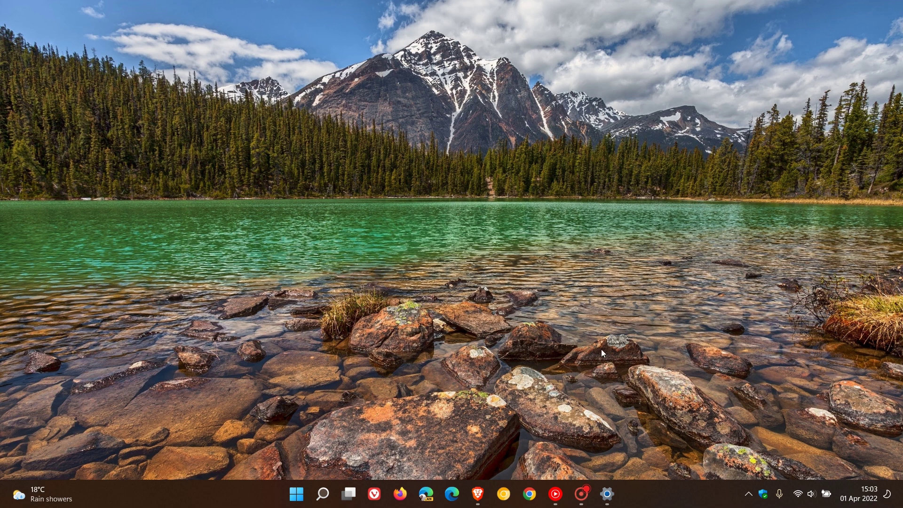
Check Phone Link's actions in the installed apps list, finding Uninstall greyed out.
left_click(606, 494)
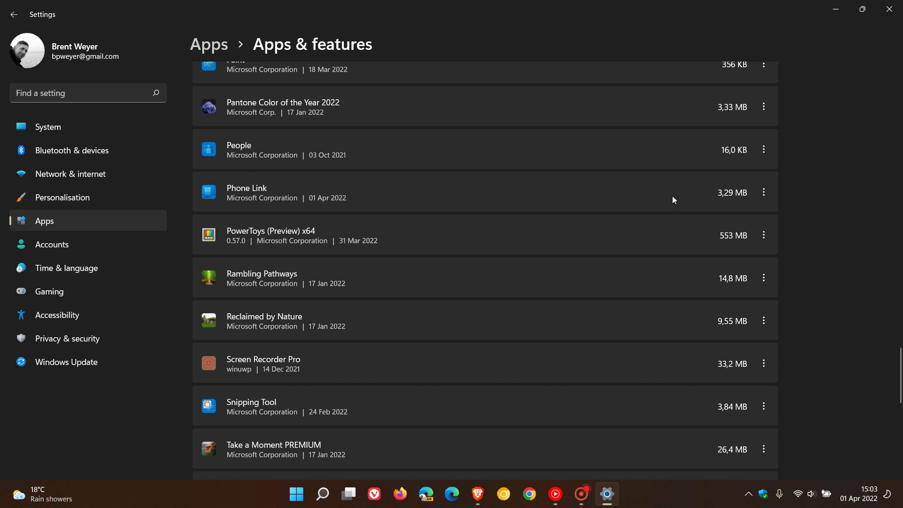
left_click(763, 192)
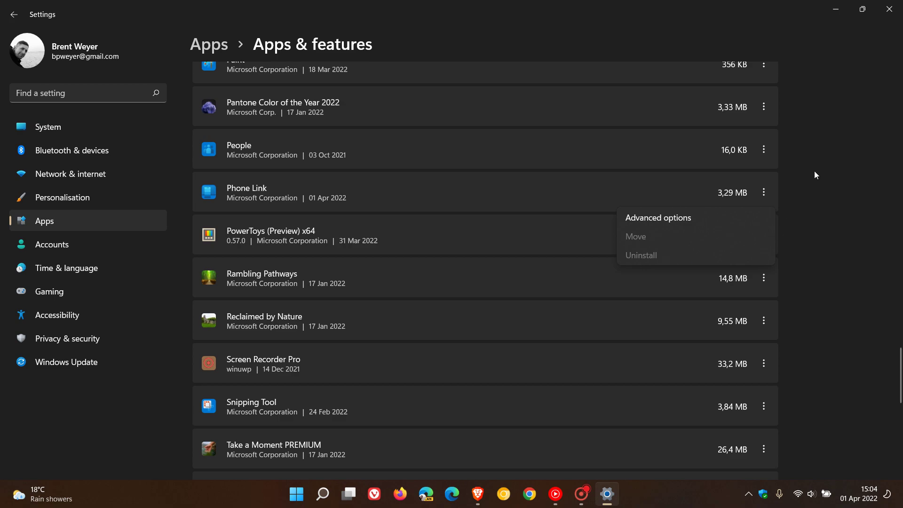
Minimize Settings and search for Windows PowerShell, bringing up its launch options.
left_click(830, 12)
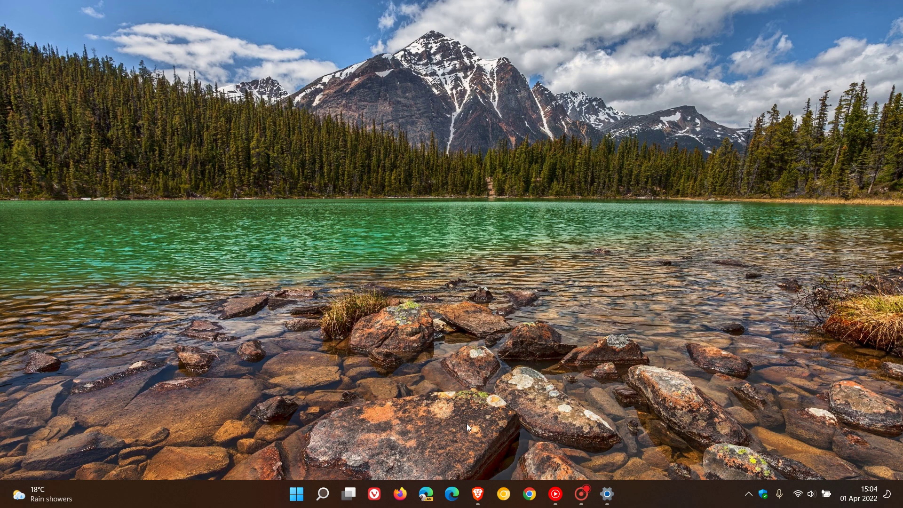
left_click(322, 495)
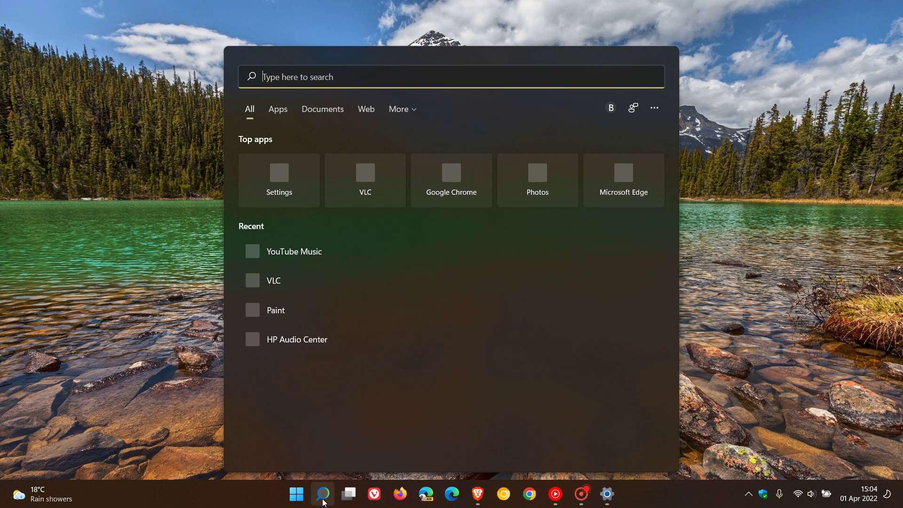
type("po")
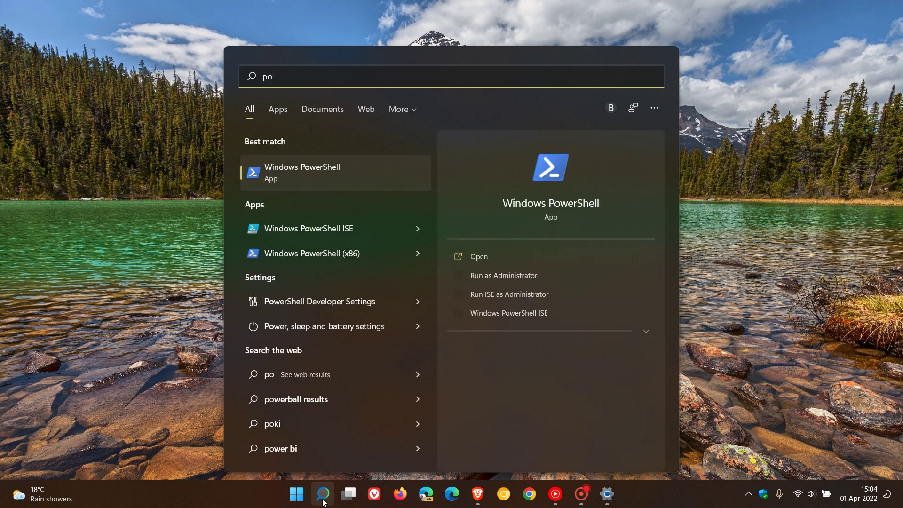
type("wer")
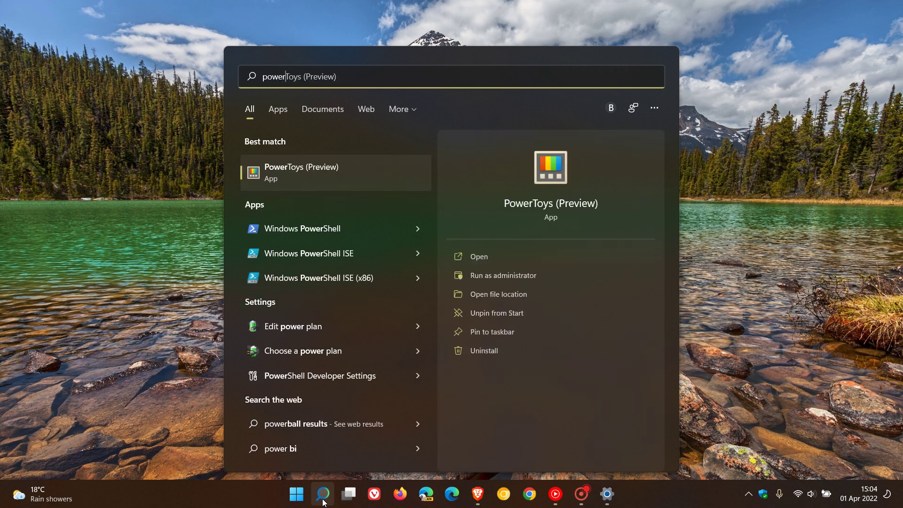
right_click(321, 231)
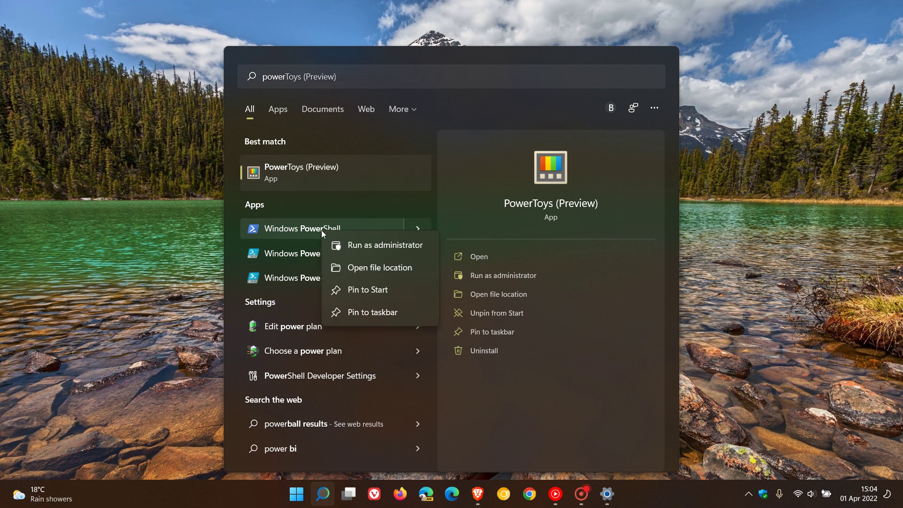
Run PowerShell as administrator and enter Get-AppxPackage Microsoft.YourPhone -AllUsers | Remove-AppxPackage.
left_click(367, 246)
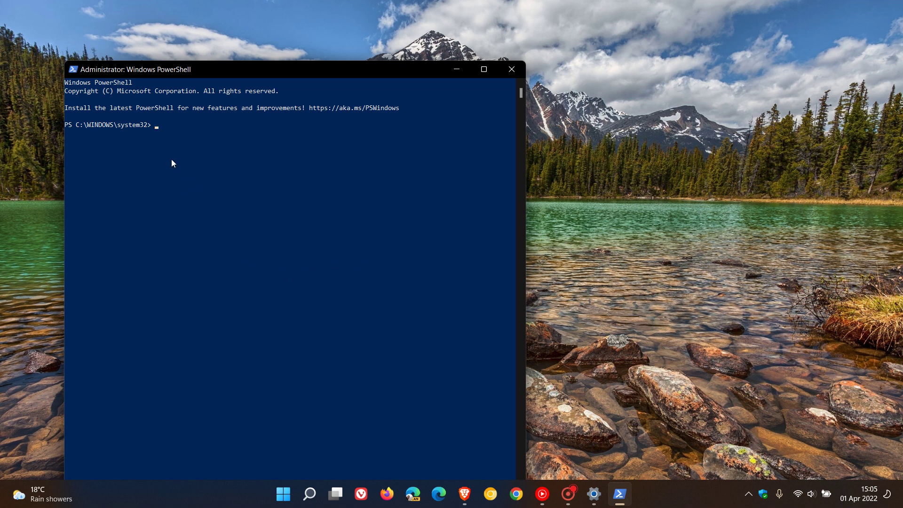
type("Get-AppxPackage Microsoft.YourPhone -AllUsers | Remove-AppxPackage")
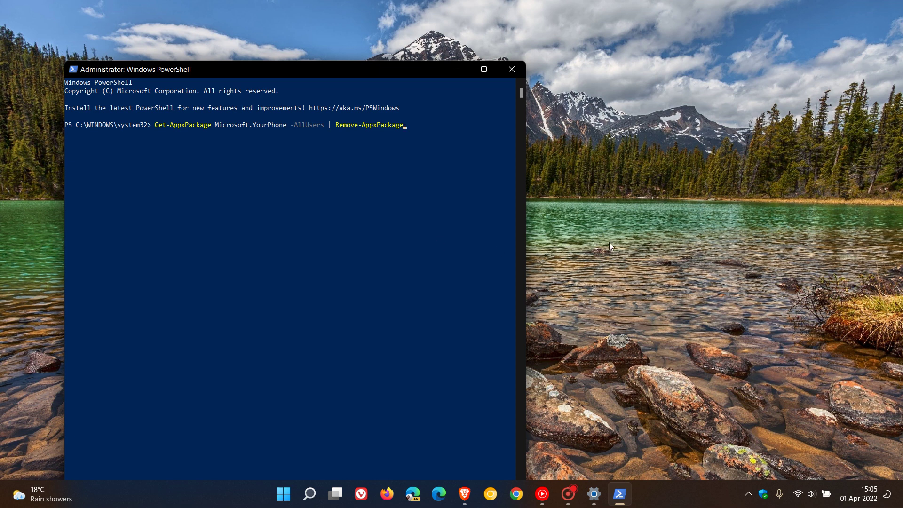
left_click(641, 238)
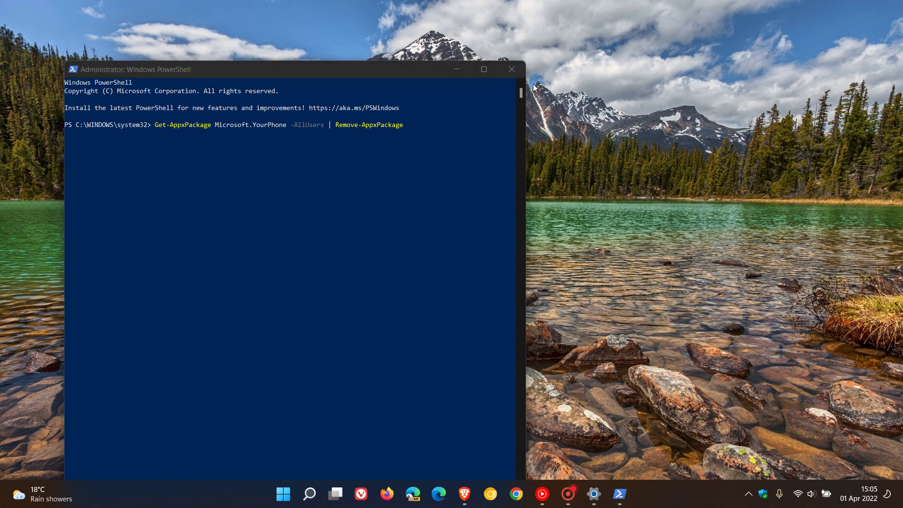
Close PowerShell, briefly check the Start menu, and return to the empty desktop.
left_click(512, 69)
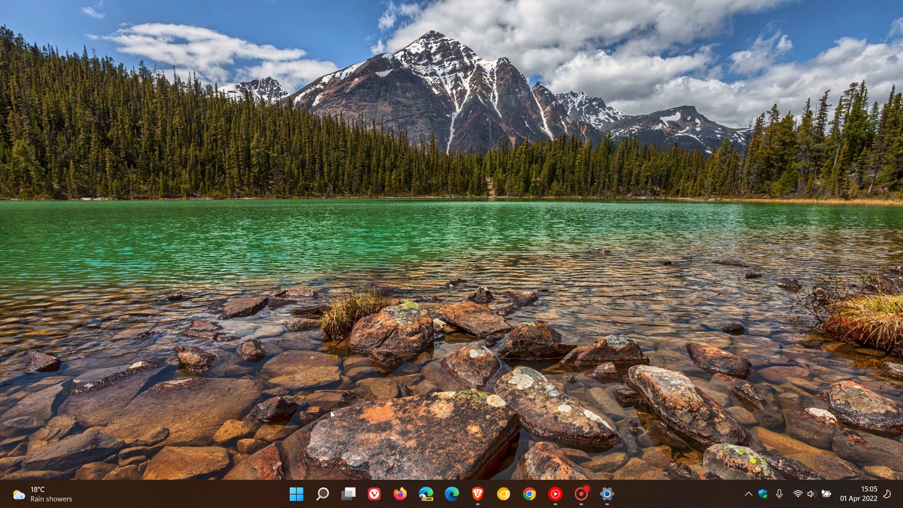
left_click(297, 494)
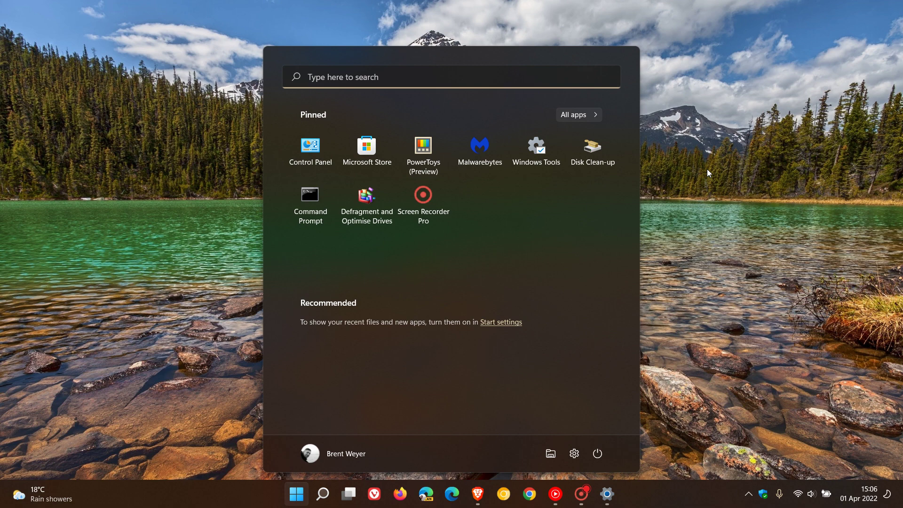
left_click(707, 168)
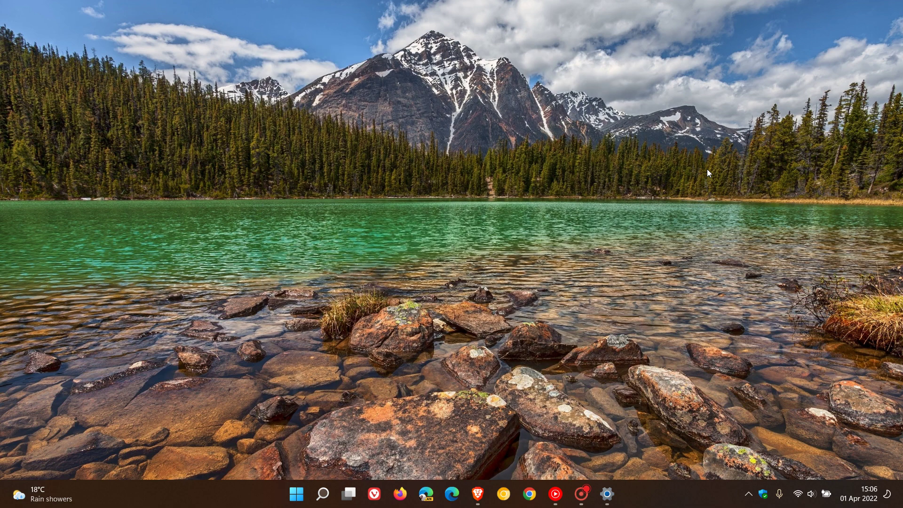